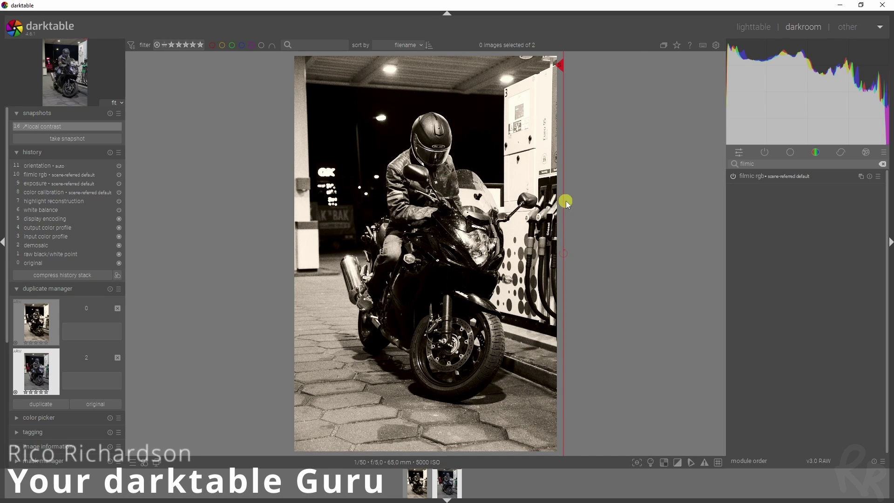
Switch off the 'local contrast' snapshot split view so the full colour edit shows
click(564, 203)
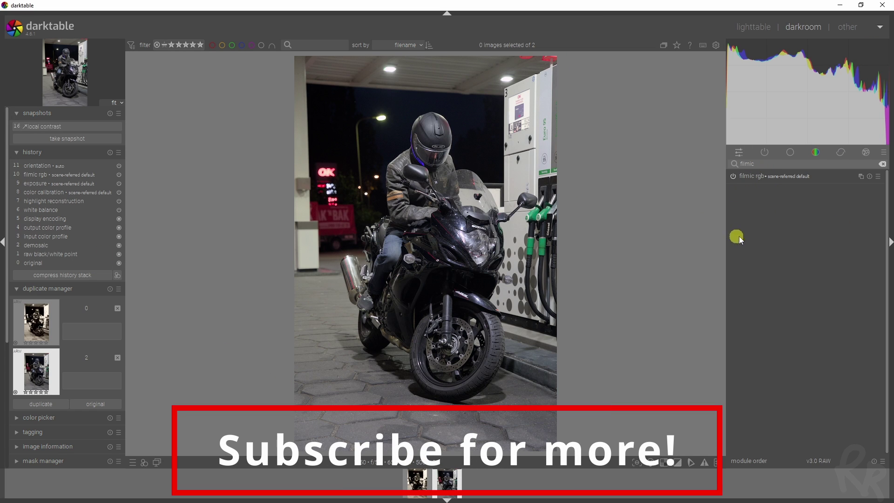
Auto-tune filmic rgb white and black relative exposure, then nudge exposure up via the histogram
click(786, 178)
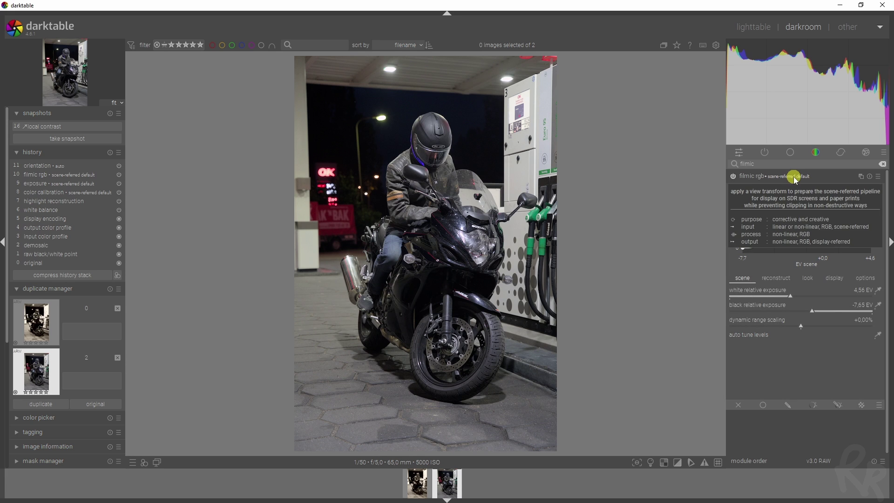
click(879, 334)
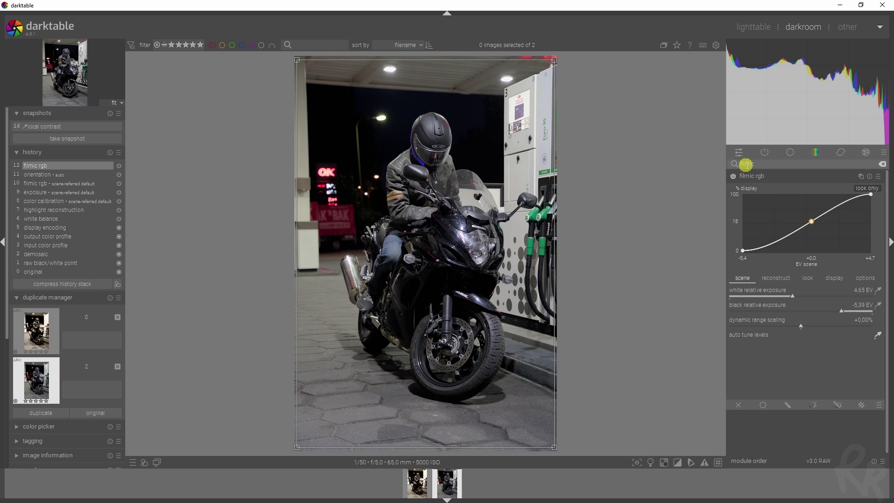
drag(741, 165, 761, 164)
drag(876, 142, 884, 97)
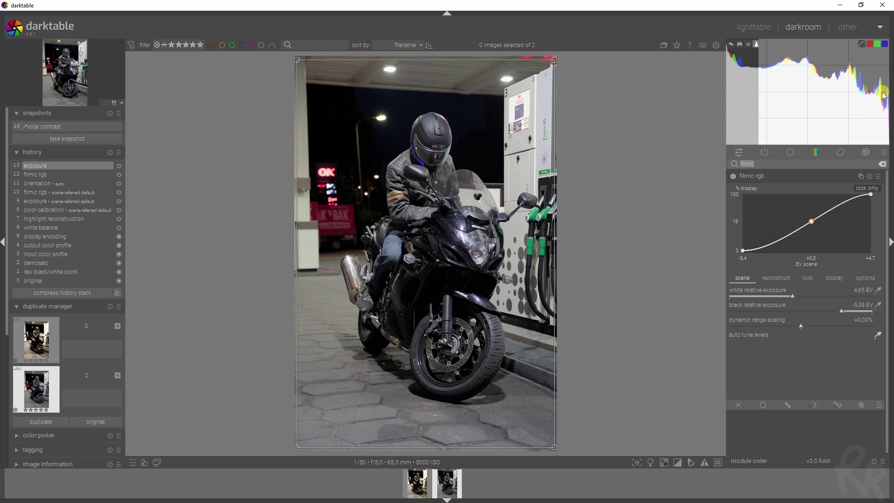
click(781, 177)
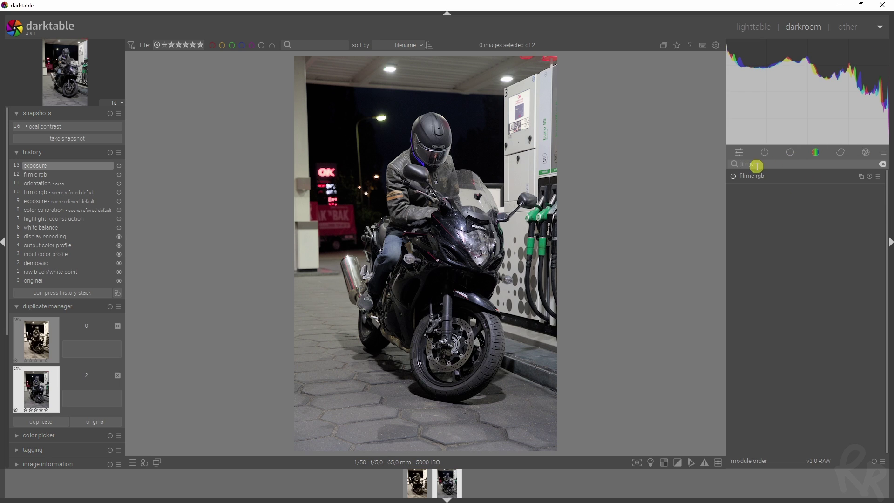
Enable color balance rgb and sample the image for a 17.93% contrast gray fulcrum
text(color balance)
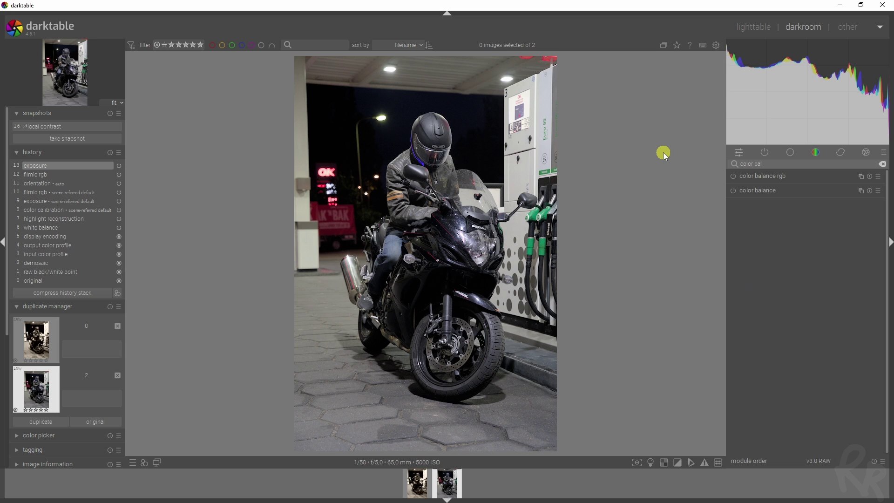
click(734, 176)
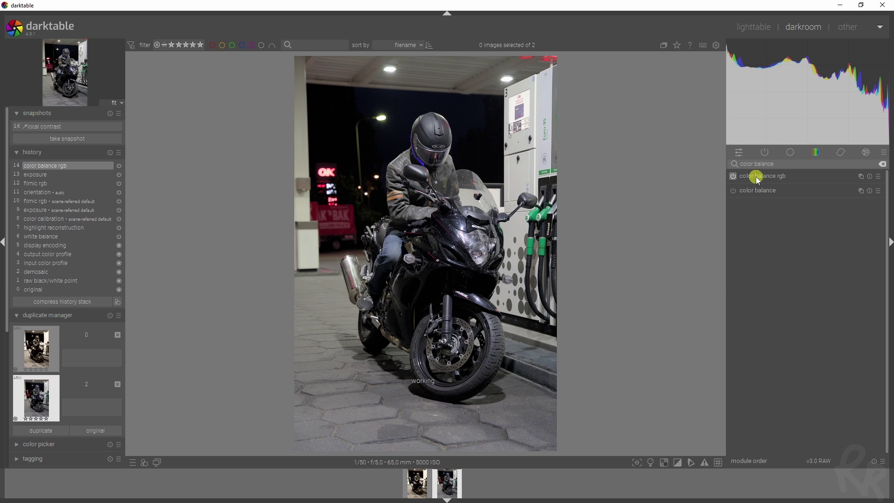
click(757, 176)
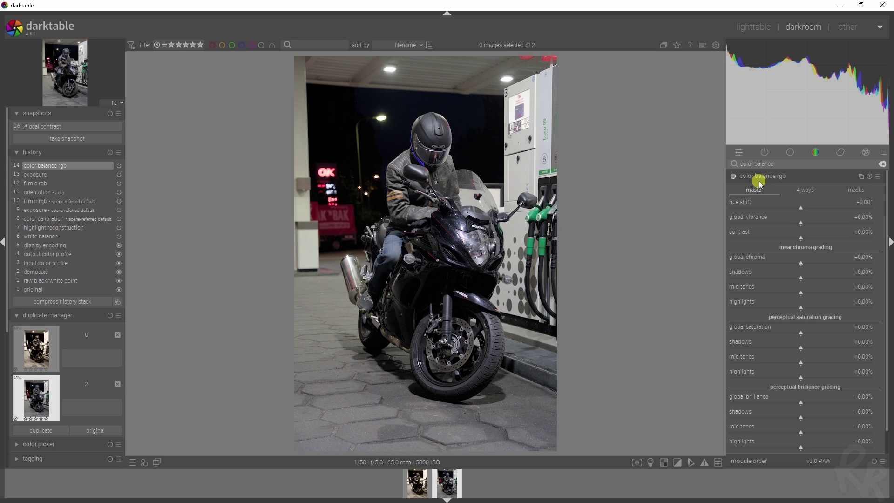
click(857, 190)
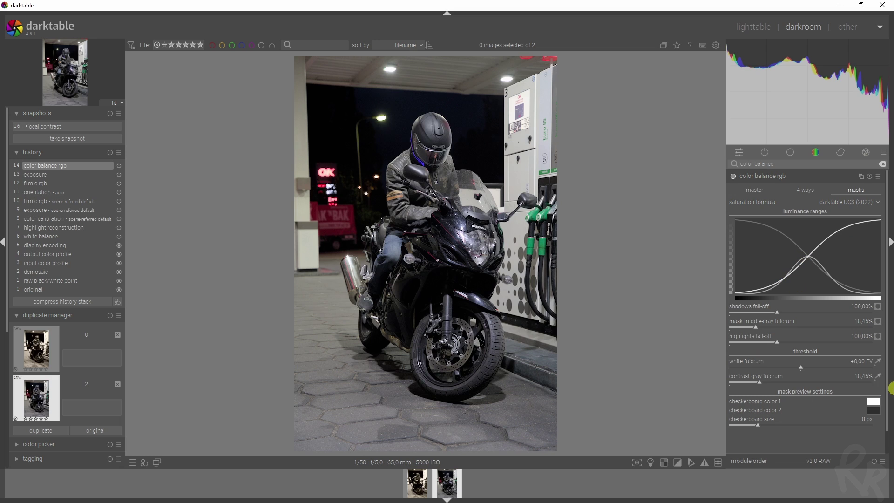
click(879, 377)
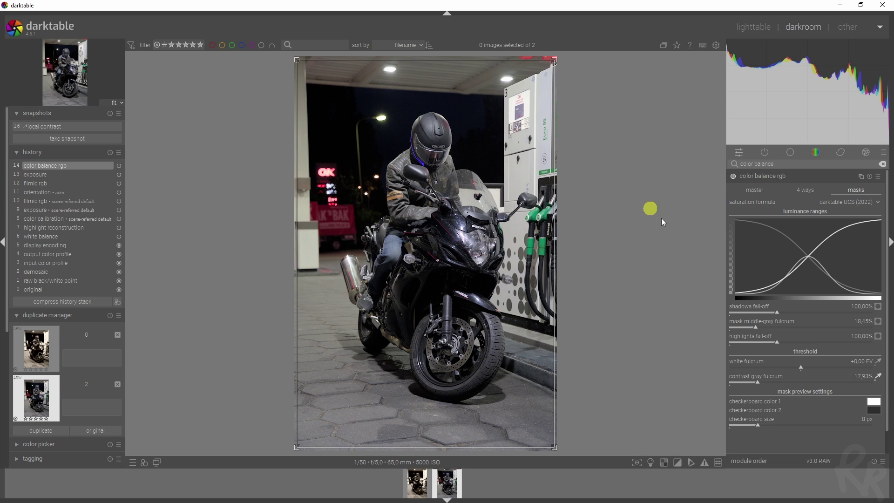
Set 4 ways luminance to shadows lift +12.34%, highlights gain +8.44% and power -1.14%
click(796, 192)
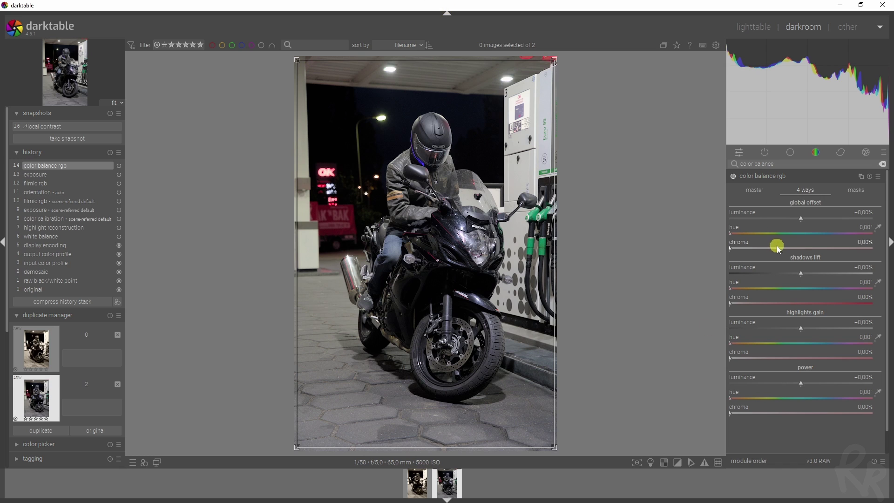
drag(800, 274, 797, 273)
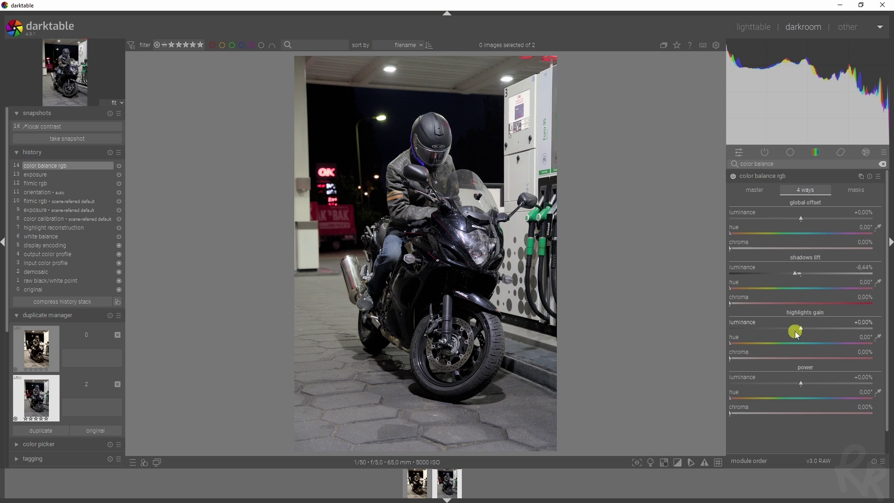
drag(797, 331, 793, 332)
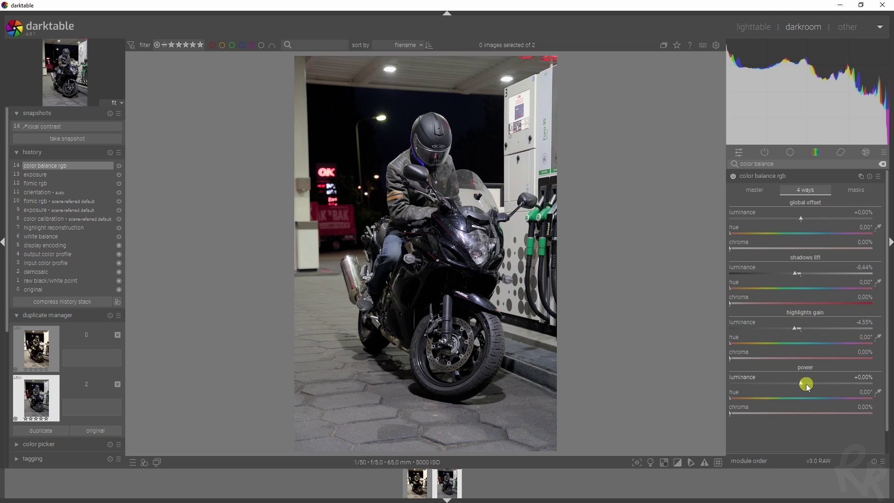
drag(806, 384, 811, 385)
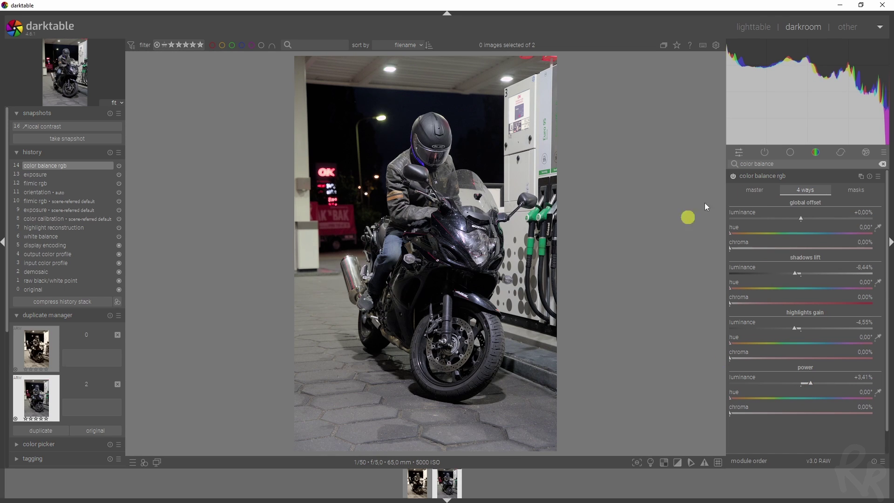
double_click(799, 274)
double_click(799, 327)
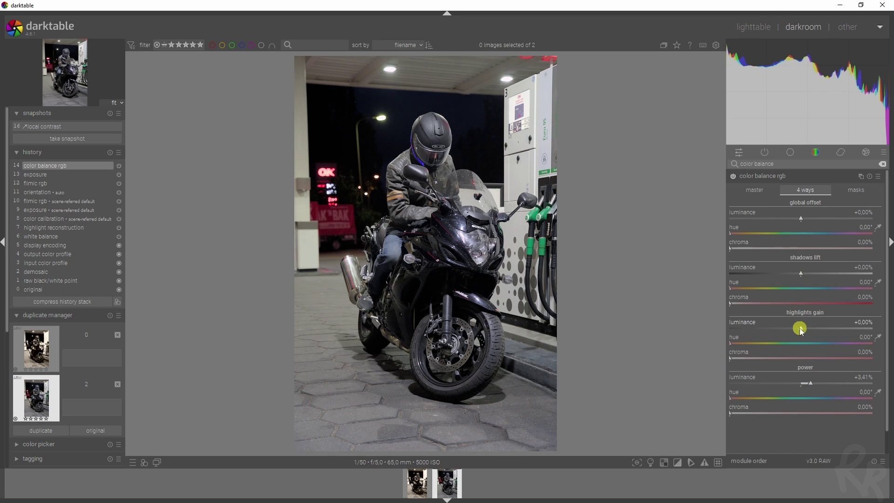
double_click(807, 382)
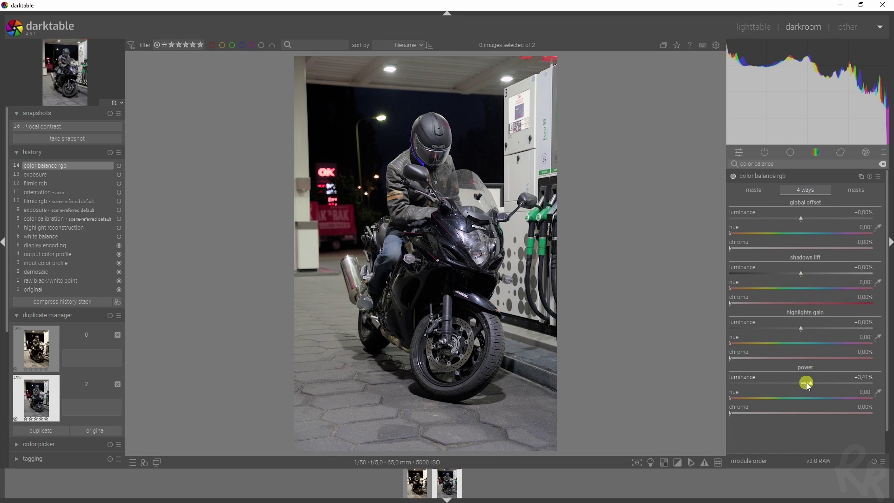
click(808, 273)
drag(802, 328, 813, 328)
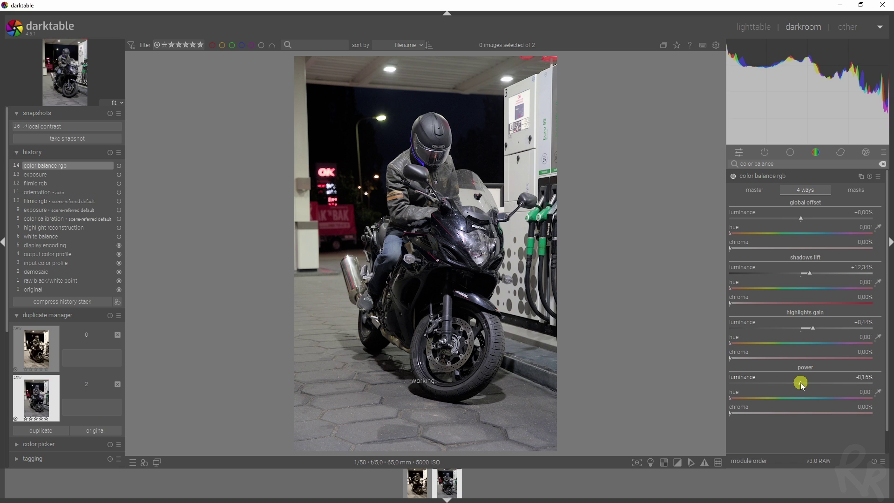
drag(800, 384, 798, 384)
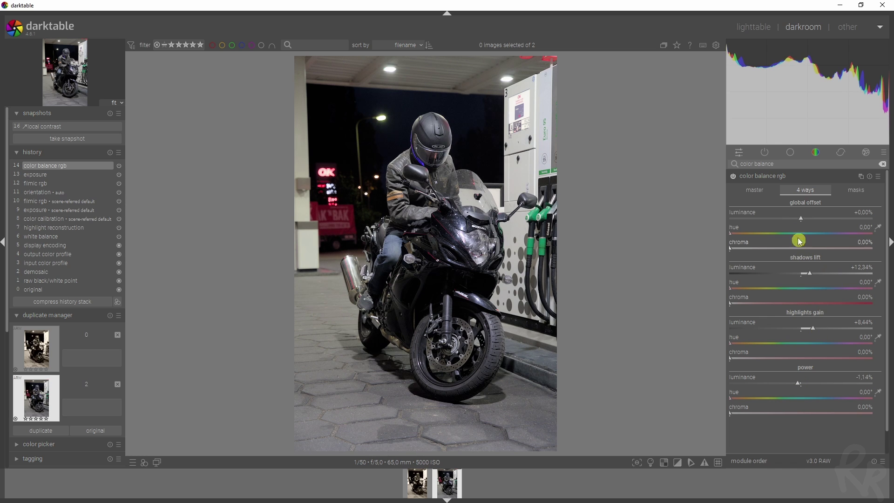
Raise color balance rgb master contrast to +11.69%
click(755, 190)
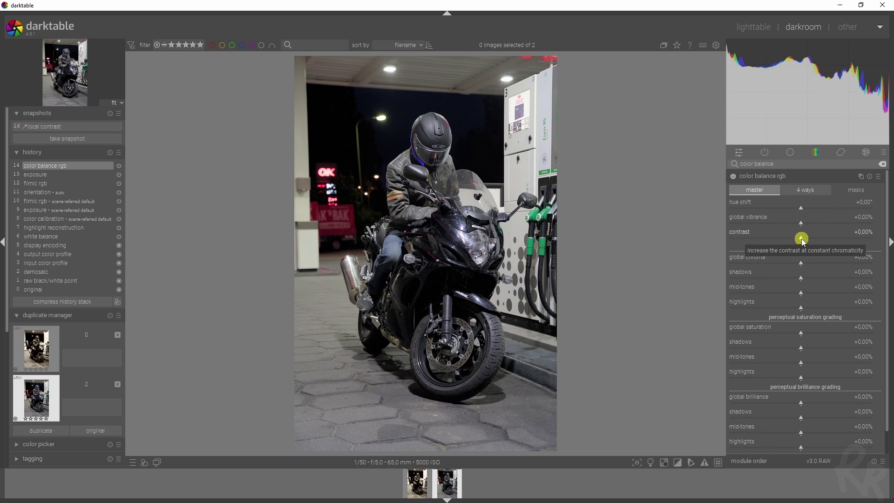
drag(803, 241, 819, 242)
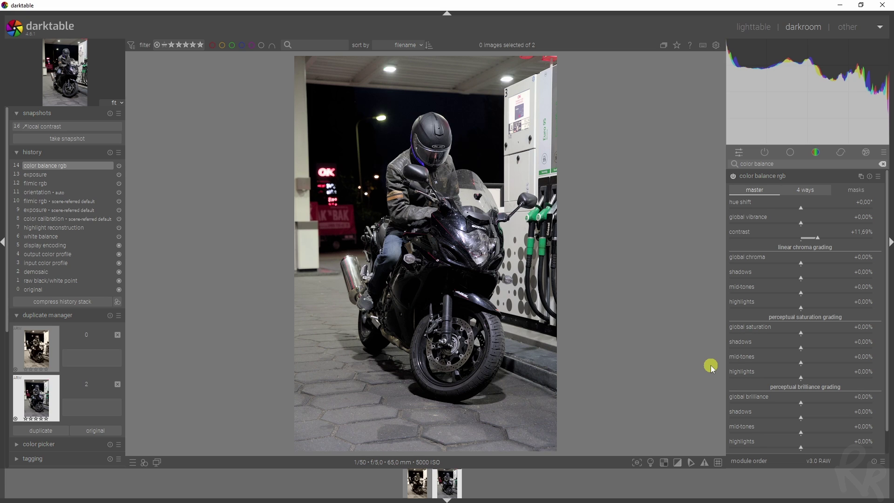
Search for color calibration and create a new instance of the module
click(788, 164)
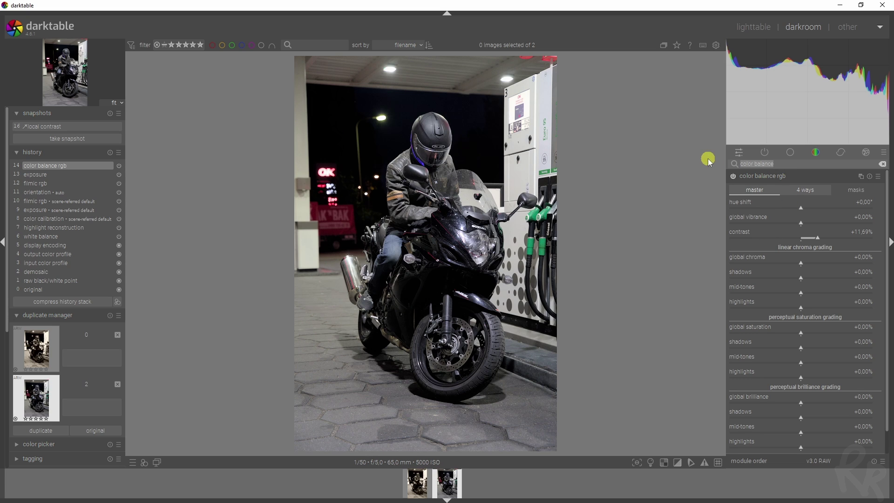
text(color calibratio)
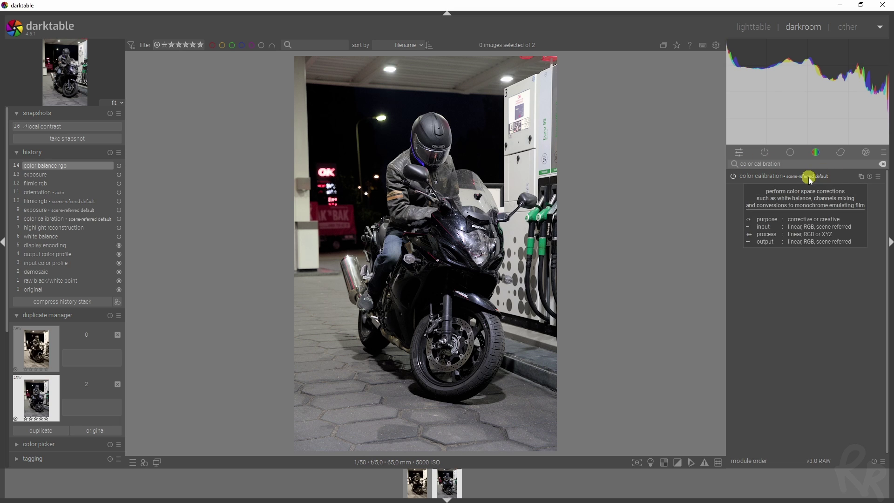
click(860, 176)
click(848, 185)
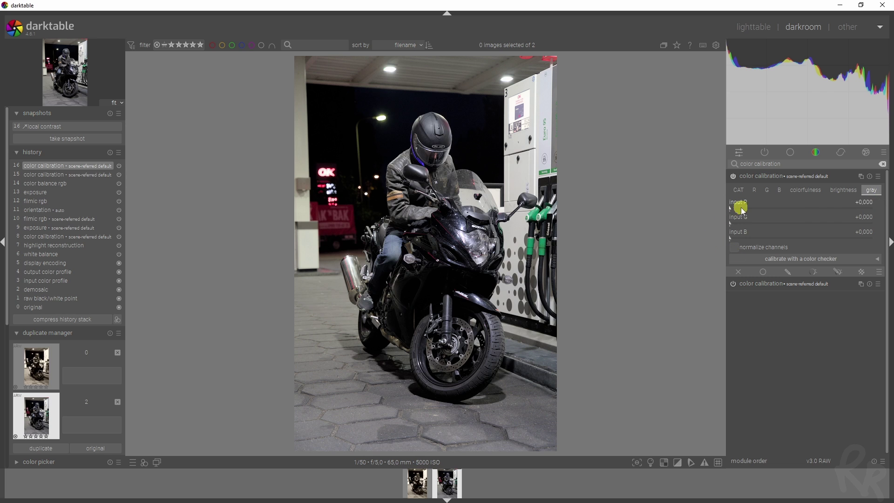
Mix color calibration 2's gray channel as red +0.610, green +0.419, blue +0.253
drag(745, 209, 808, 225)
scroll(791, 225, up, 5)
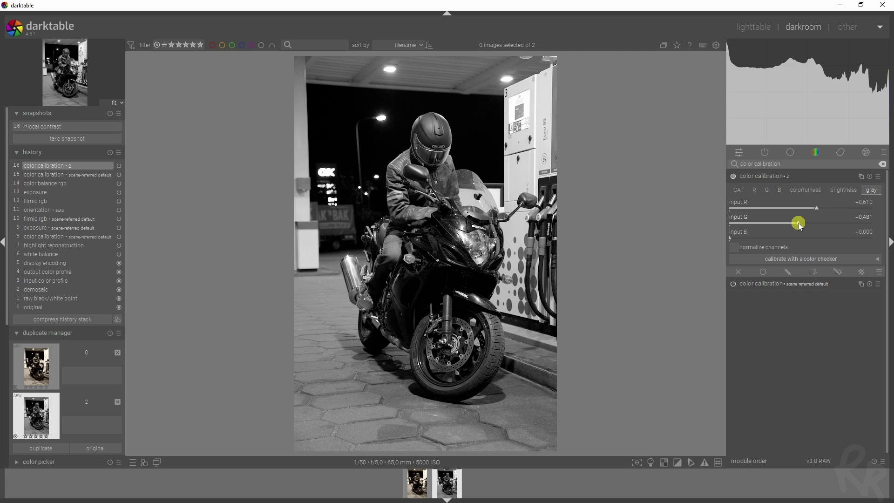
drag(798, 224, 765, 239)
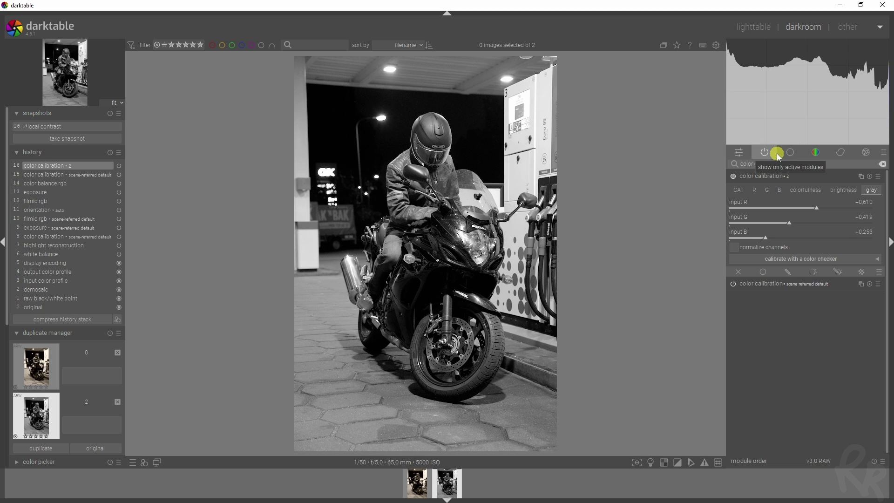
Set color calibration 2 brightness inputs to R -0.104, G -0.104, B -0.065
click(833, 191)
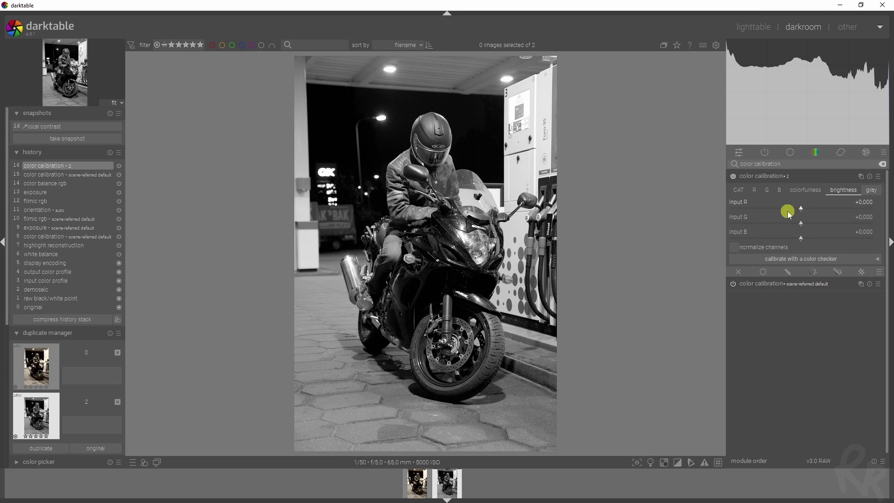
drag(801, 211, 796, 208)
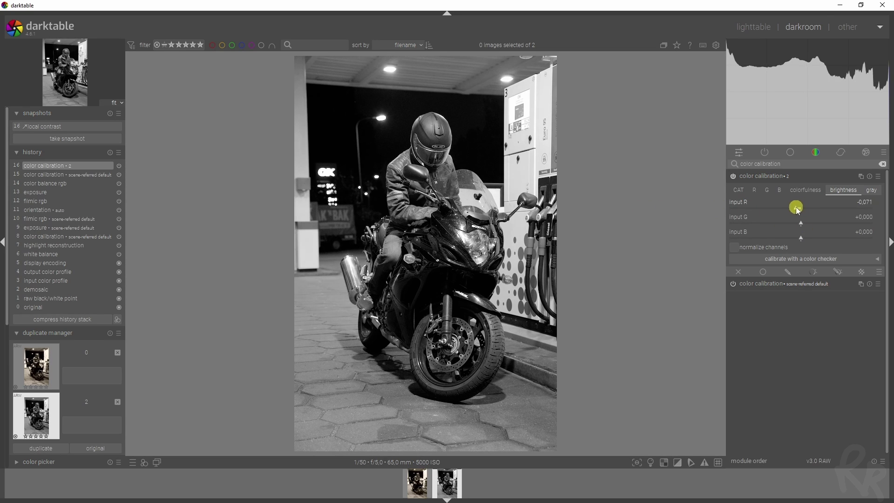
right_click(863, 219)
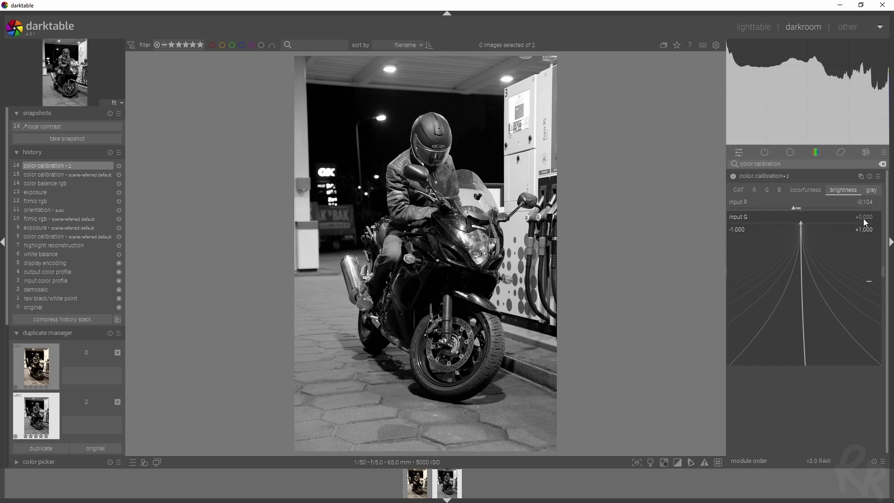
text(-0.1)
click(864, 218)
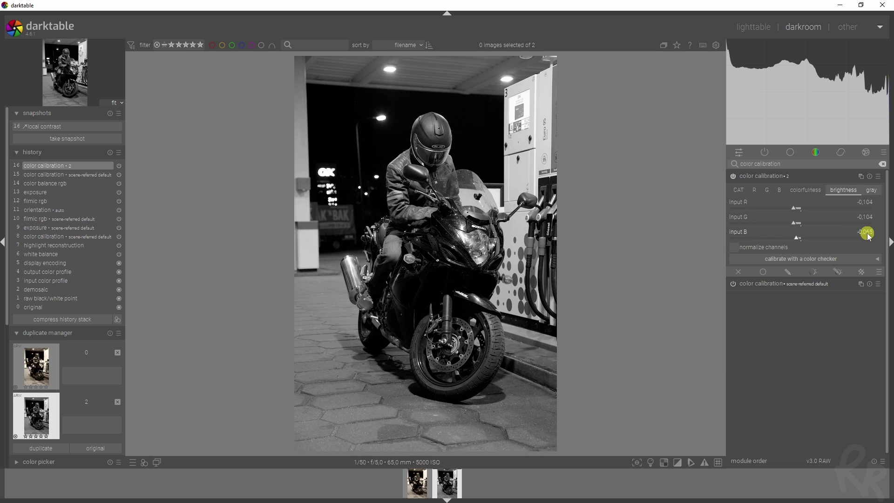
scroll(865, 232, down, 5)
Search 'colori' and switch on the colorize module
drag(798, 164, 727, 158)
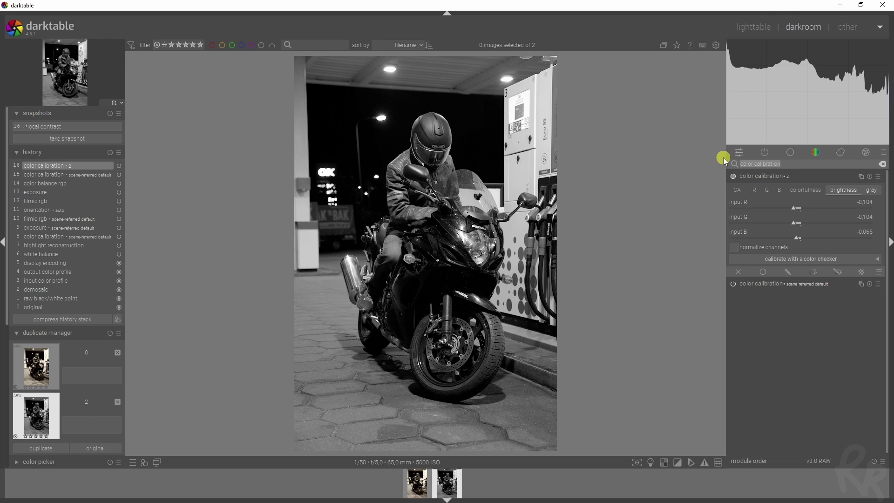
text(colori)
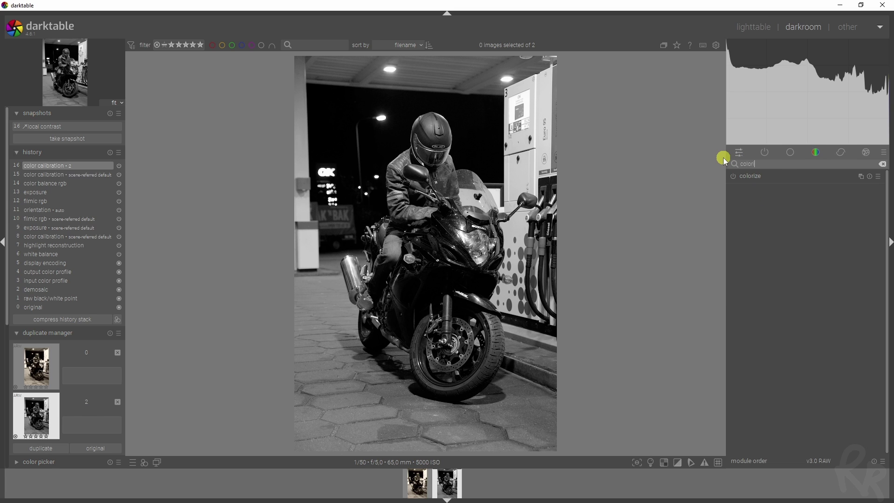
click(754, 176)
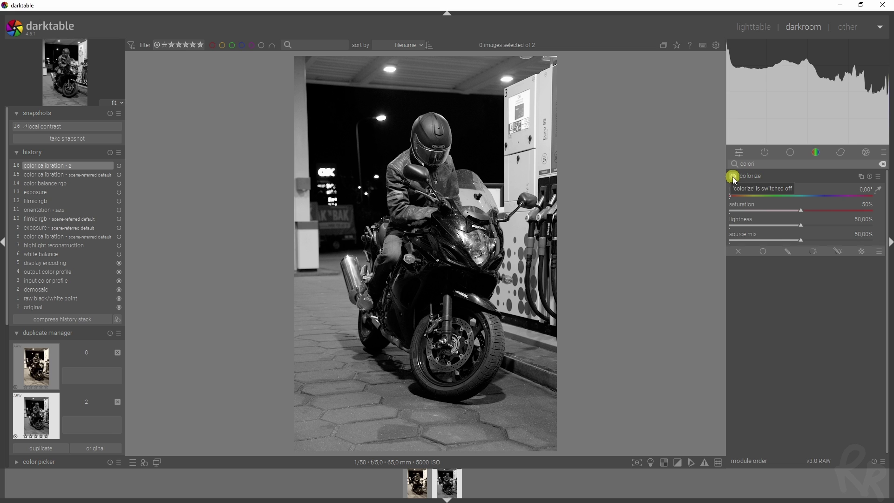
click(734, 176)
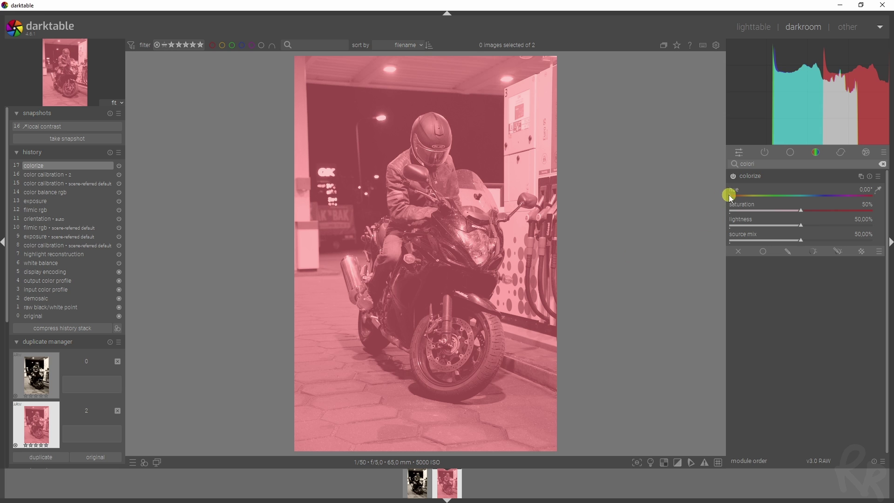
Tint sepia with colorize hue 32.73°, saturation 50% and lightness 31.17%
mouse_move(731, 198)
mouse_down()
mouse_move(869, 199)
mouse_move(710, 197)
mouse_move(739, 196)
mouse_up()
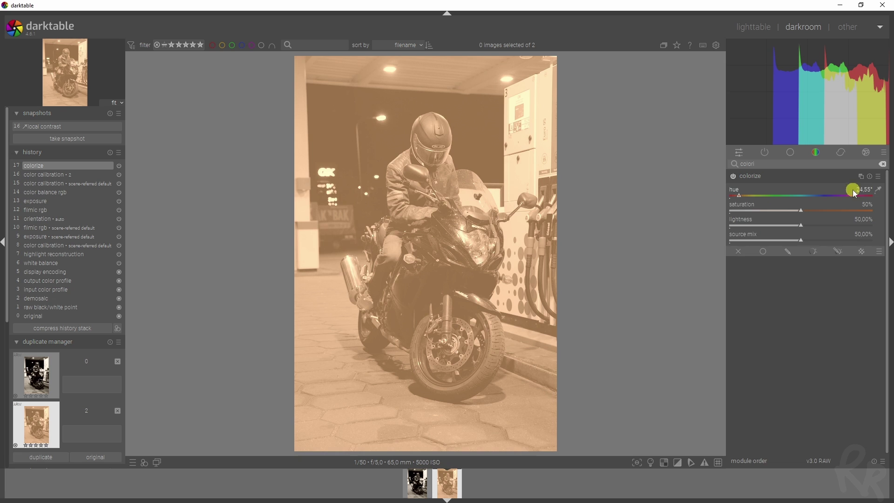
right_click(864, 189)
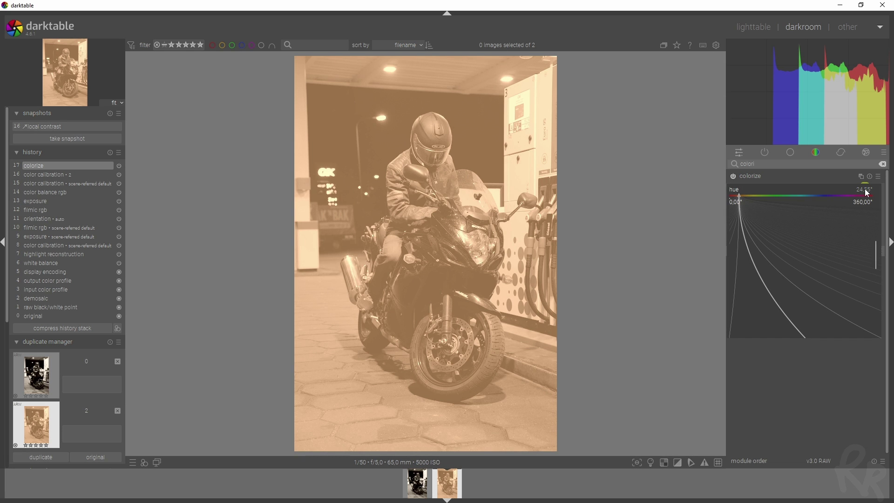
text(16)
key(Return)
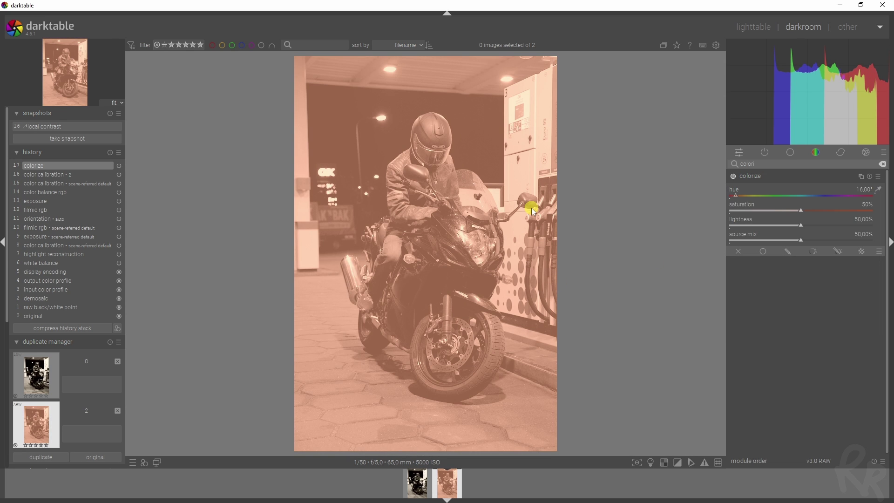
drag(798, 224, 775, 228)
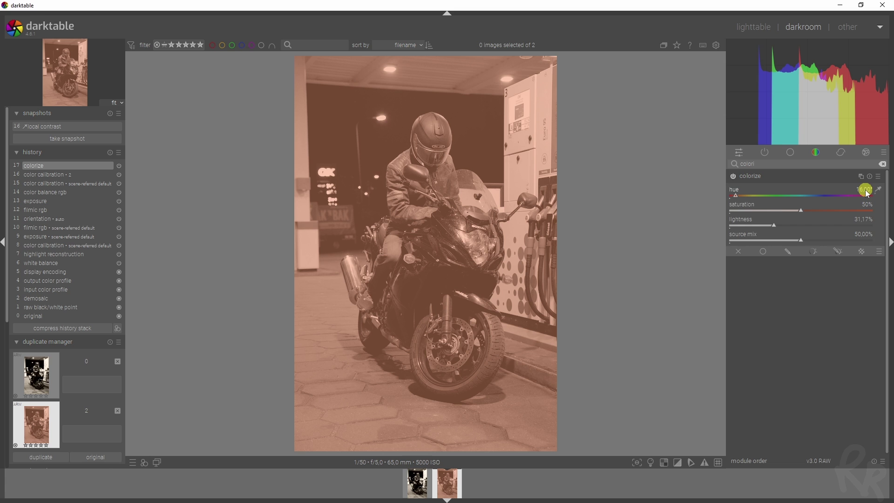
mouse_move(736, 196)
mouse_down()
mouse_move(745, 197)
mouse_move(595, 261)
mouse_up()
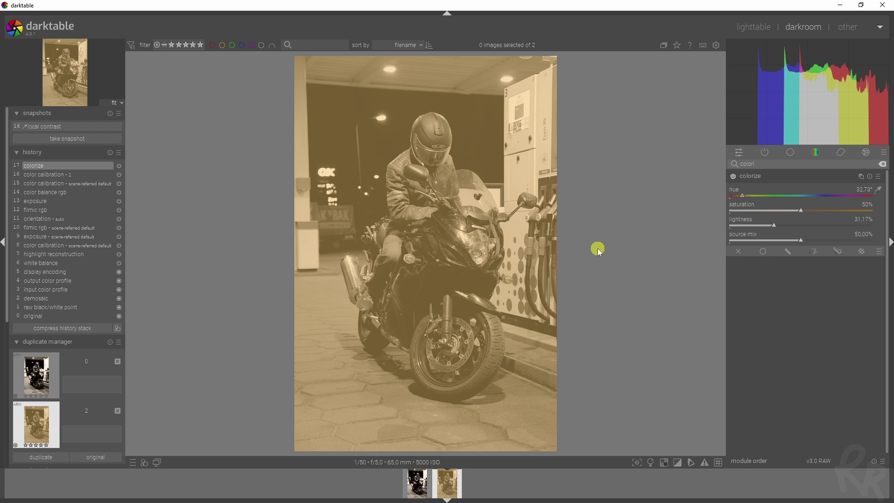
Enable uniform blending on colorize, compare hardlight mode, then return the blend mode to normal
click(762, 251)
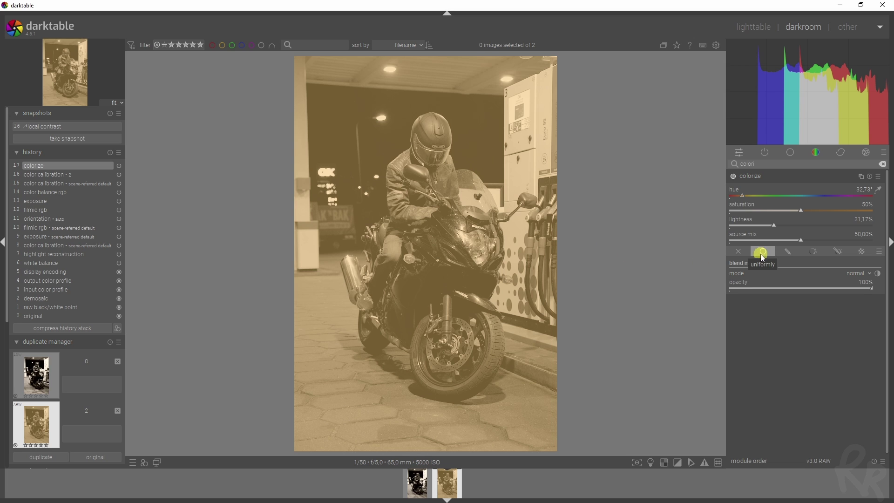
click(851, 274)
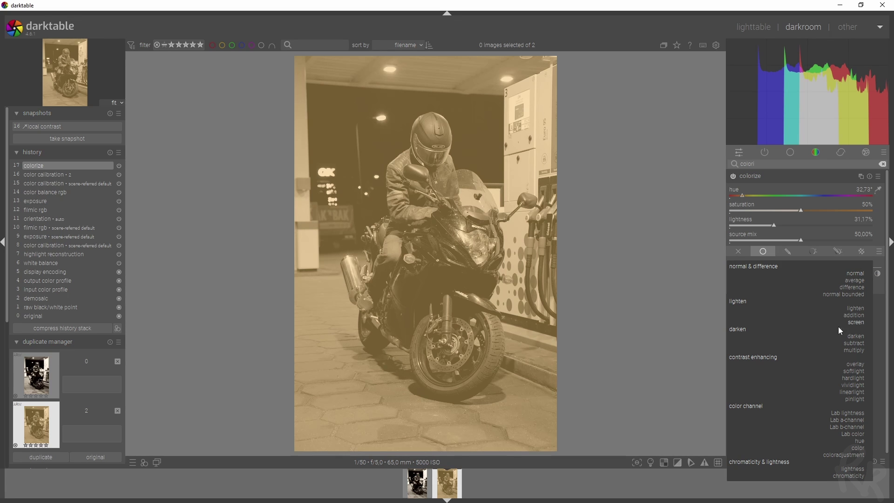
click(846, 381)
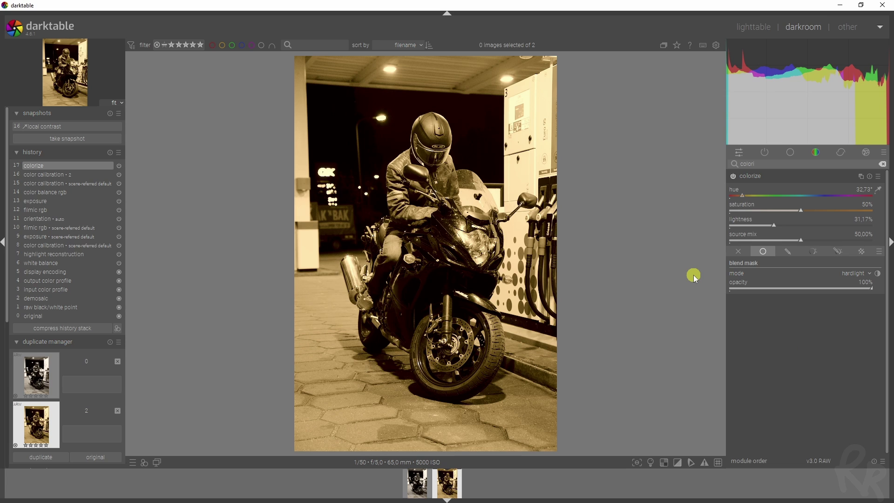
click(852, 275)
click(865, 274)
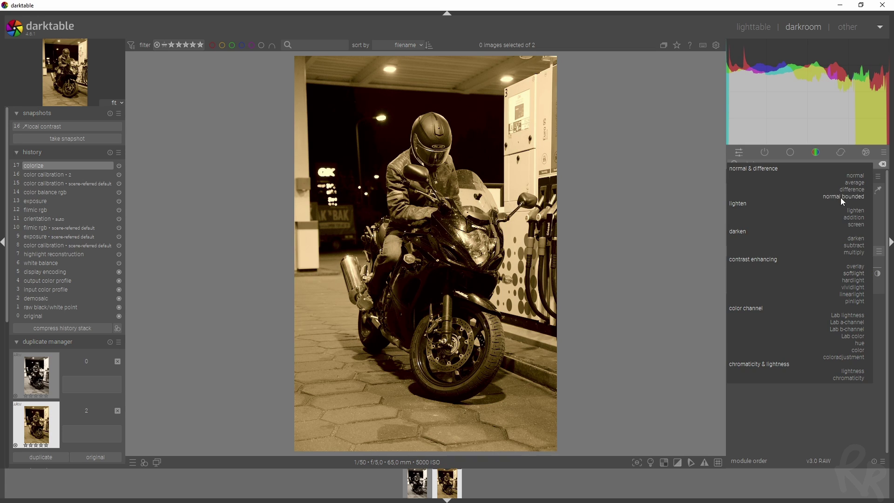
click(856, 175)
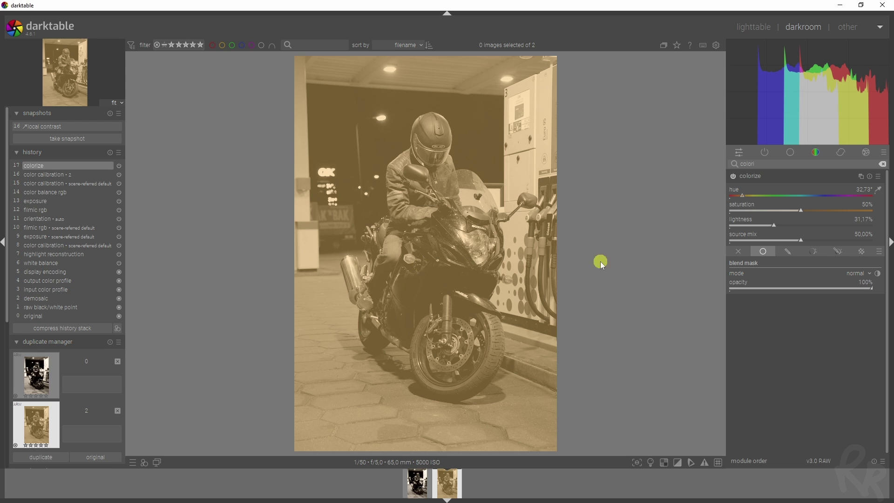
Switch the colorize blend mode to hardlight at 100% opacity
click(859, 274)
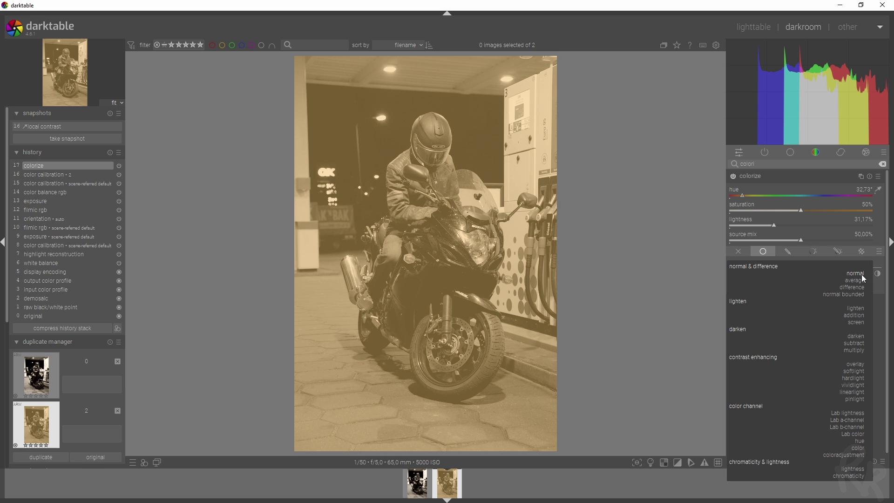
click(853, 378)
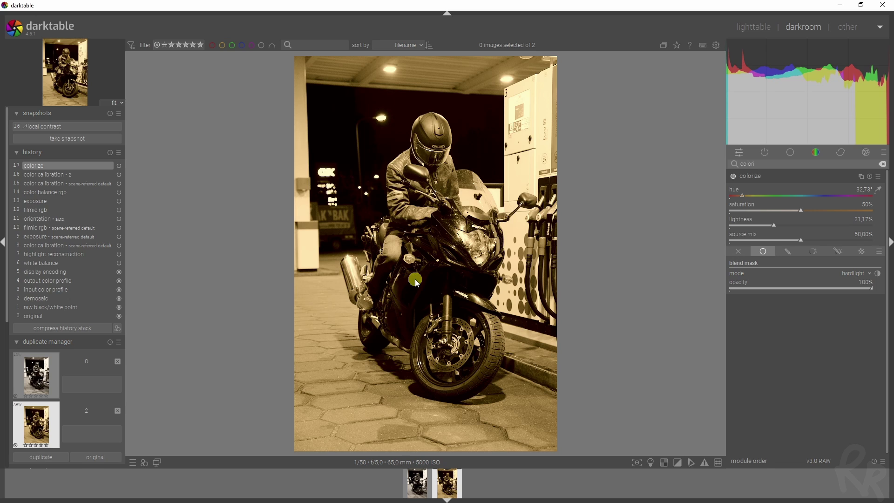
Compare overlay and hardlight blending for colorize, settling on hardlight
click(850, 274)
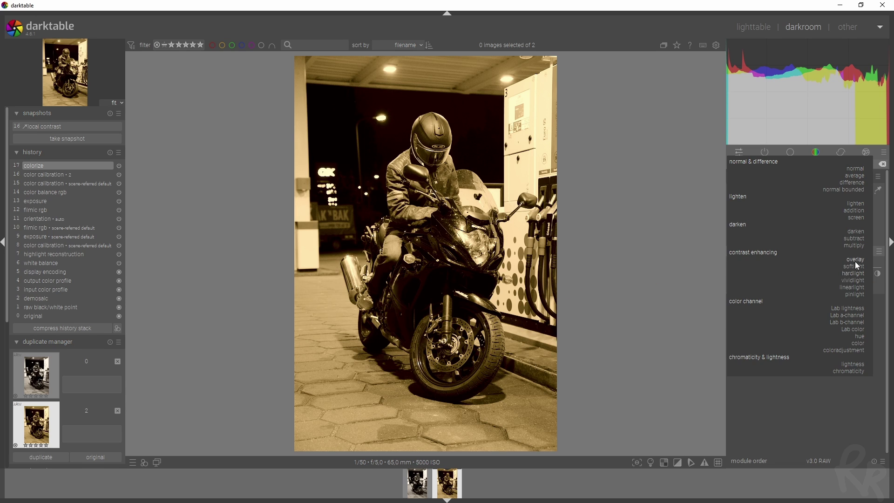
click(854, 261)
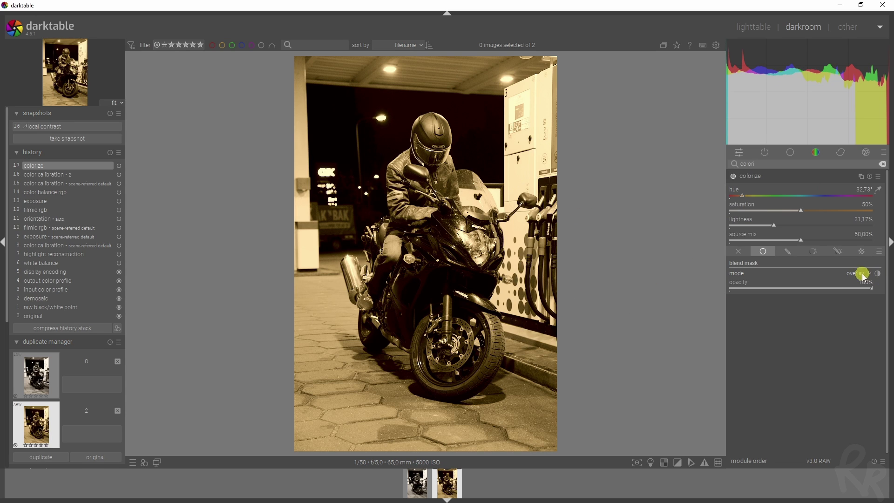
click(861, 274)
click(854, 288)
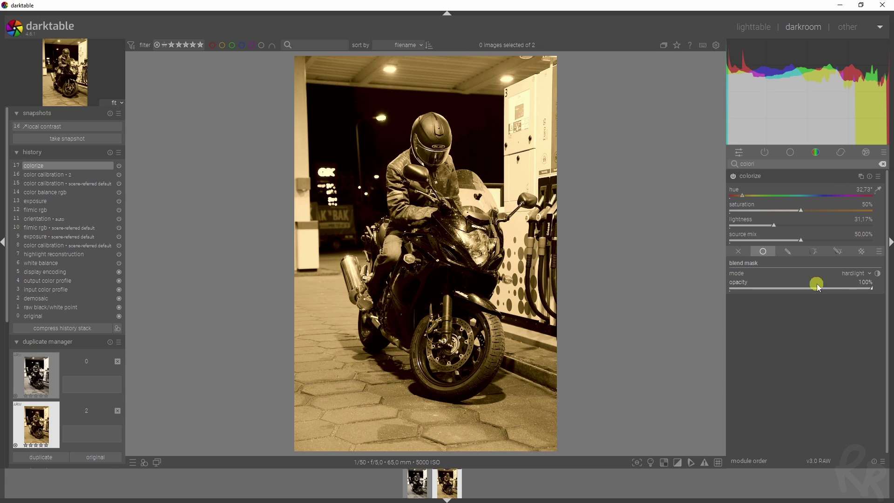
scroll(809, 274, up, 2)
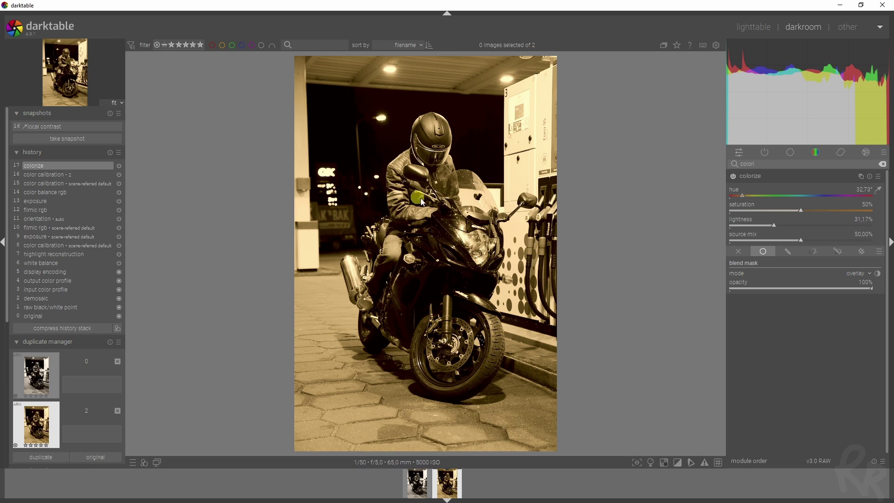
scroll(847, 274, down, 2)
click(847, 274)
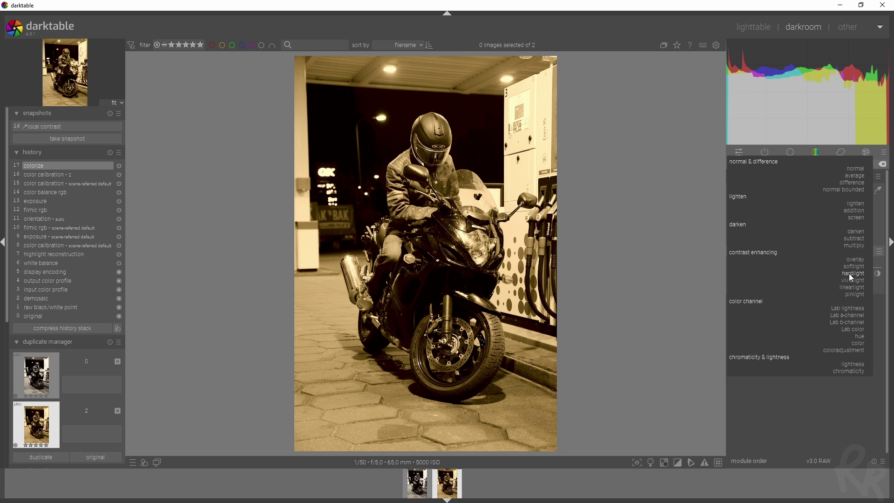
click(853, 258)
click(848, 273)
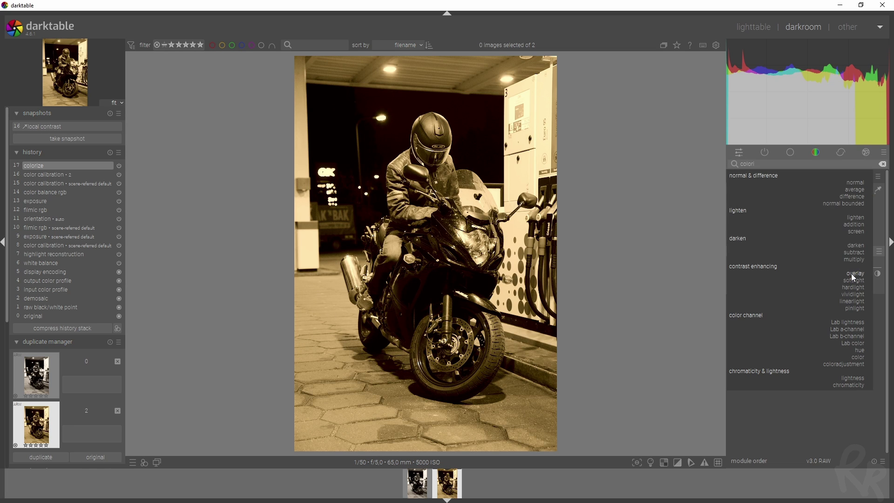
click(851, 286)
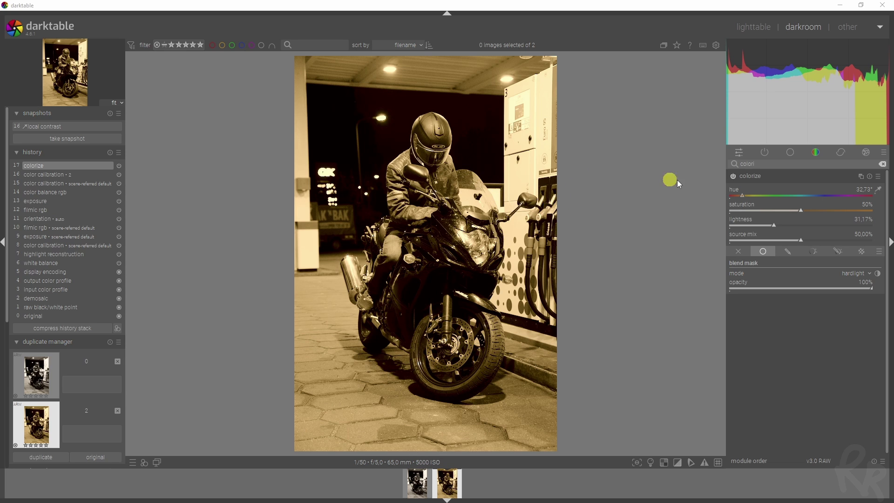
Search for the grain module, then enable and expand it
double_click(759, 167)
text(grain)
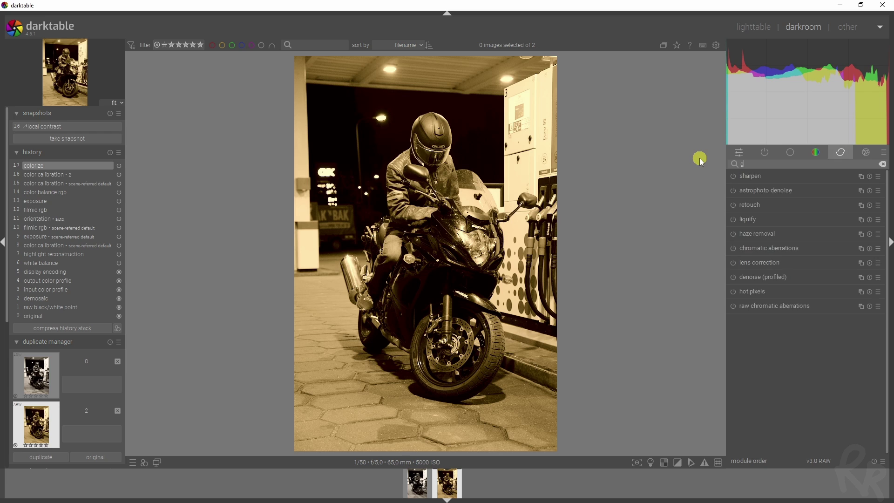
click(734, 176)
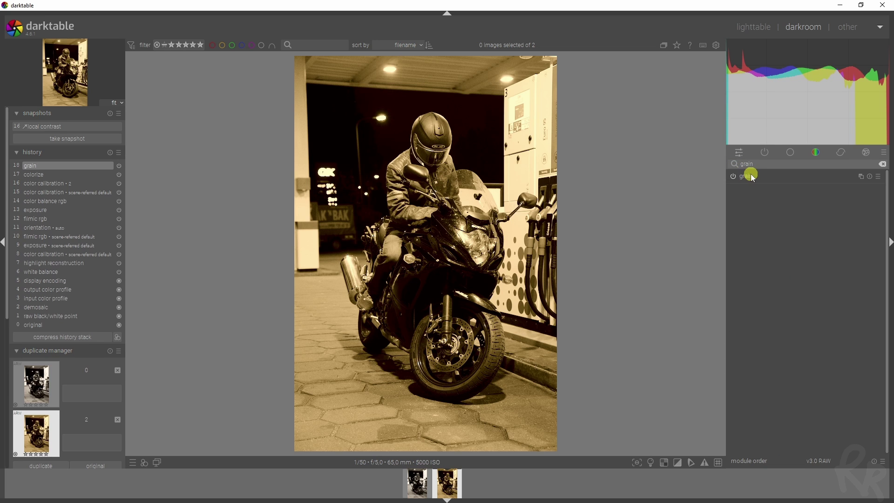
click(748, 176)
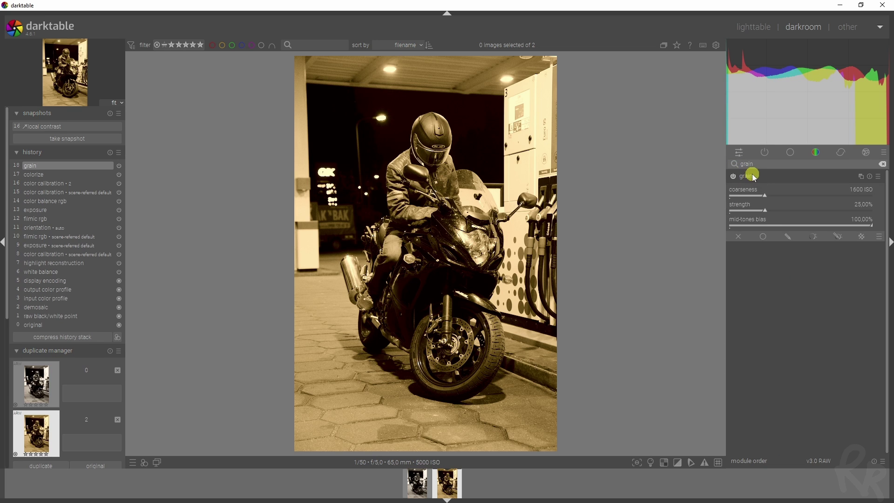
Set grain coarseness to 4266 ISO and strength to 50%
right_click(819, 217)
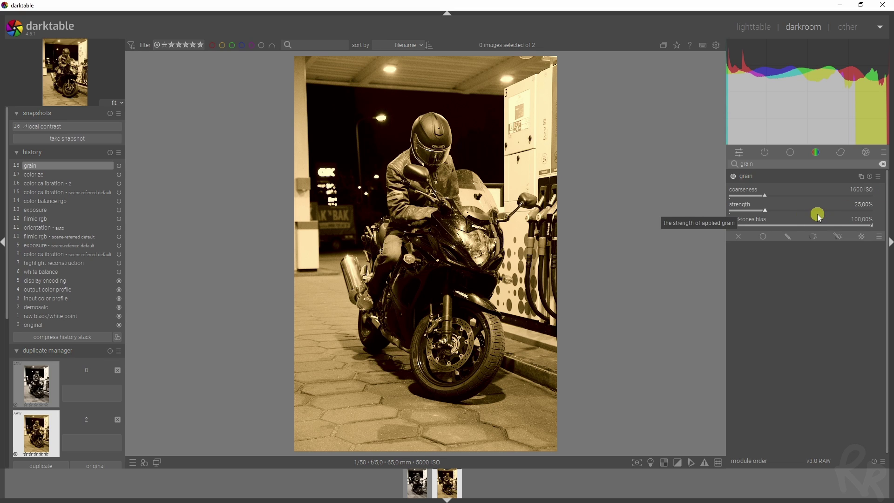
right_click(862, 192)
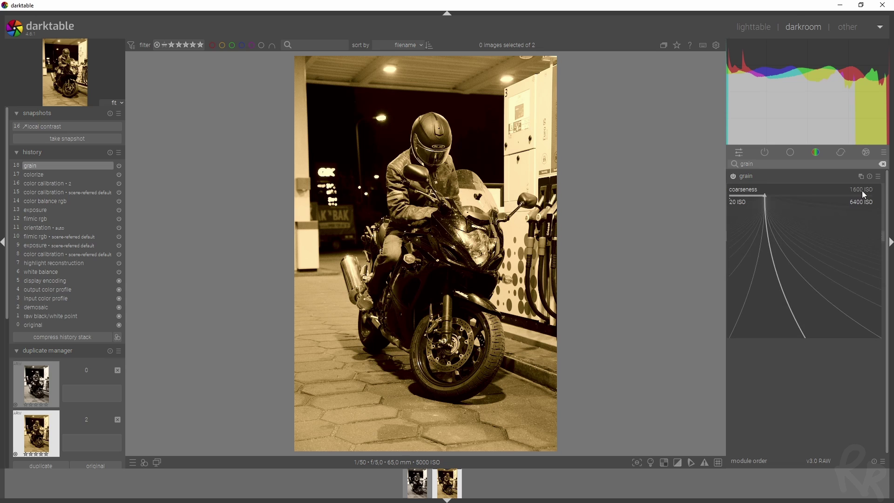
text(42)
click(862, 192)
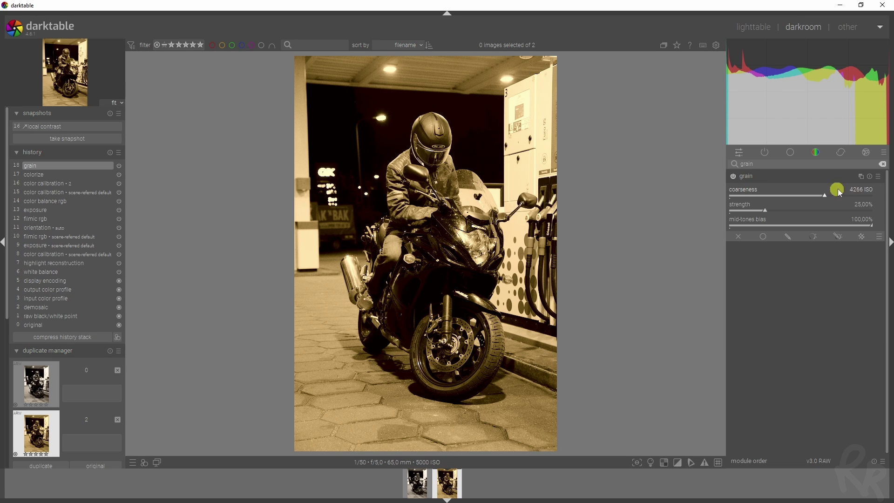
right_click(863, 204)
text(50)
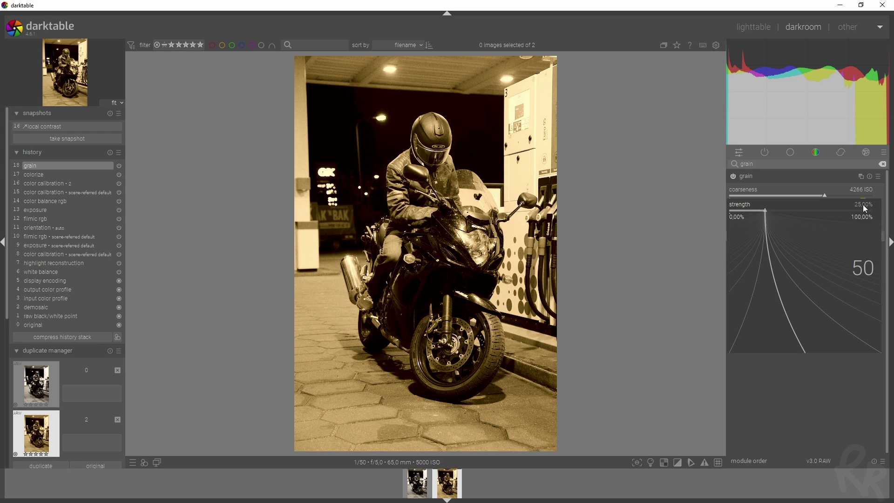
click(865, 208)
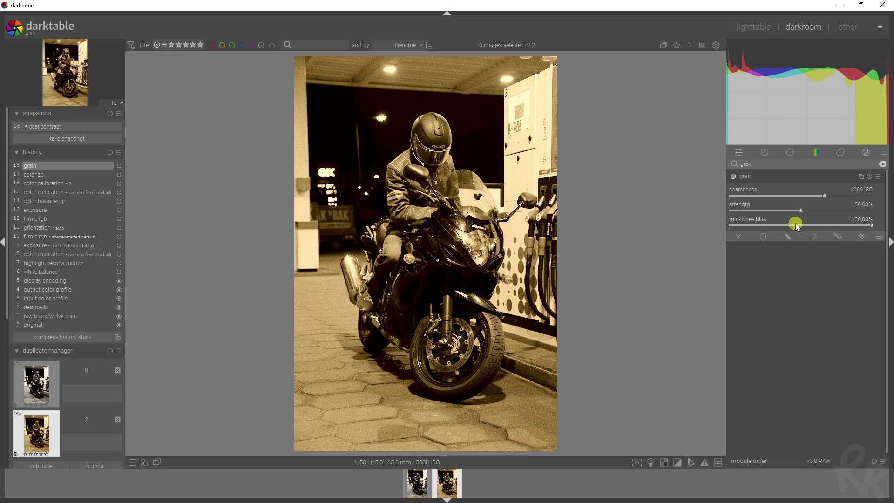
Enable the local contrast module and set its detail to 172%
click(754, 177)
click(770, 164)
text(local contras)
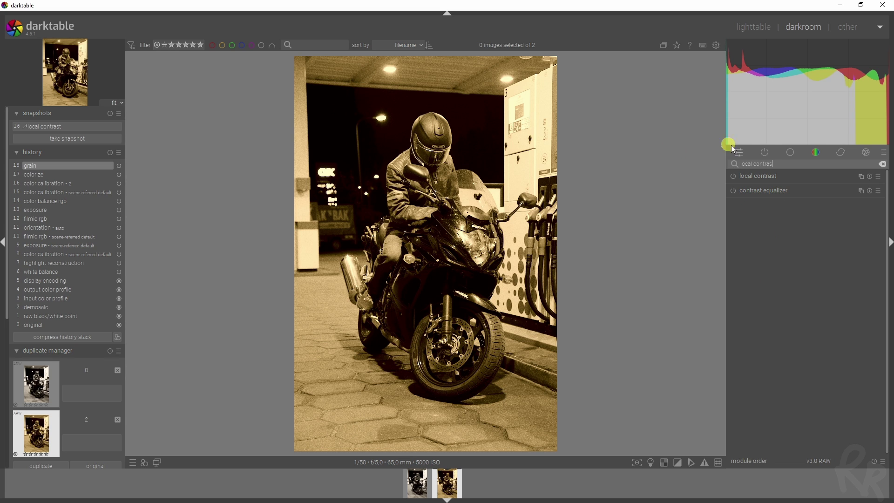
click(757, 175)
drag(770, 205, 858, 198)
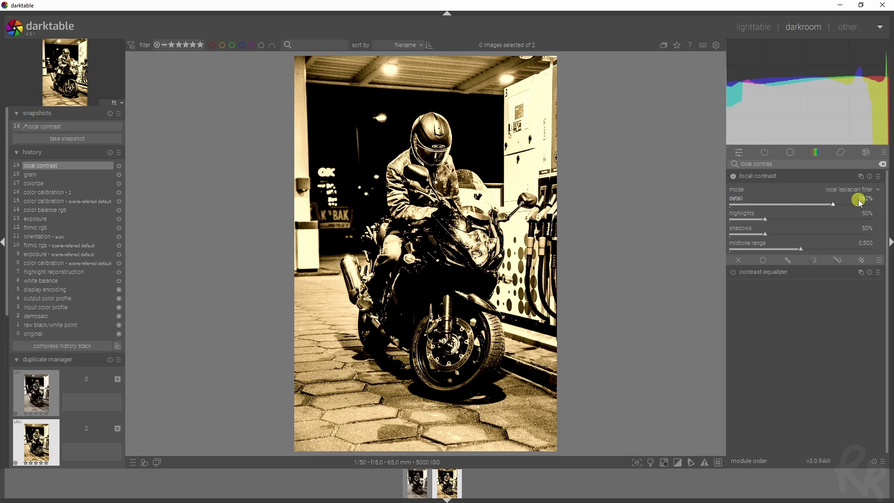
right_click(864, 198)
key(Return)
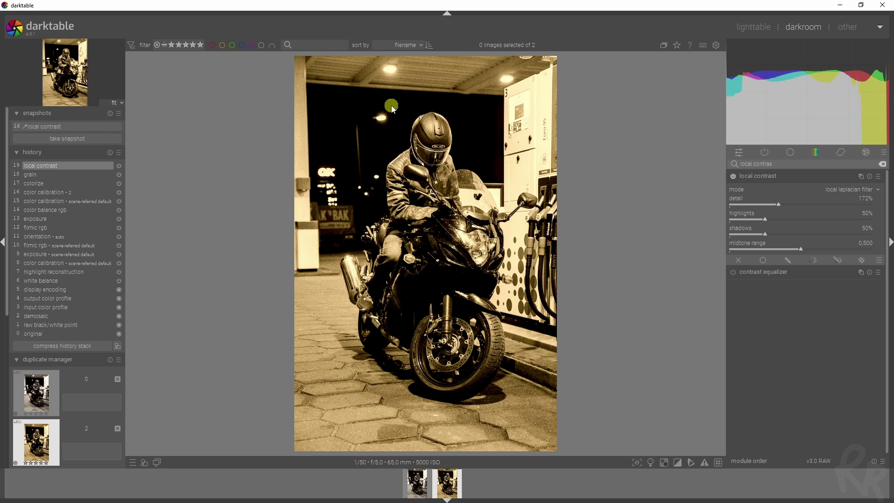
Blend local contrast uniformly in softlight mode
click(763, 260)
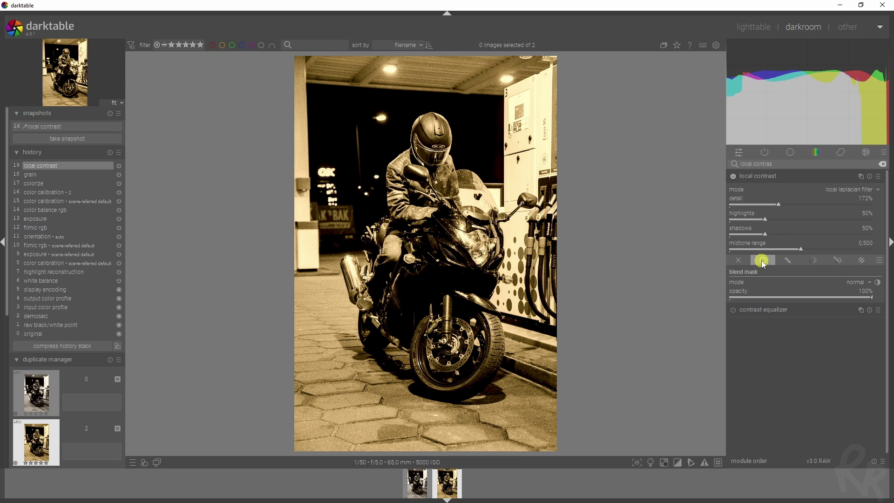
click(852, 283)
click(848, 379)
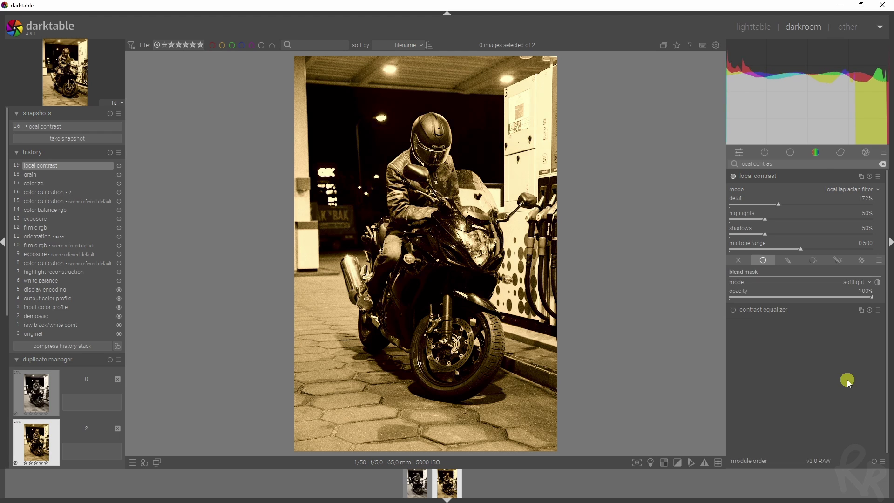
click(840, 152)
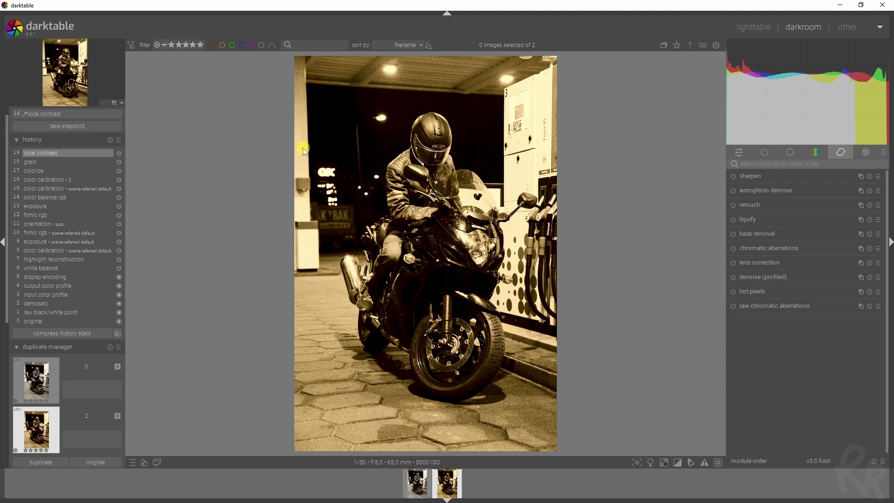
Lower colorize saturation to 81% for a faint, near-neutral sepia
click(785, 165)
text(colori)
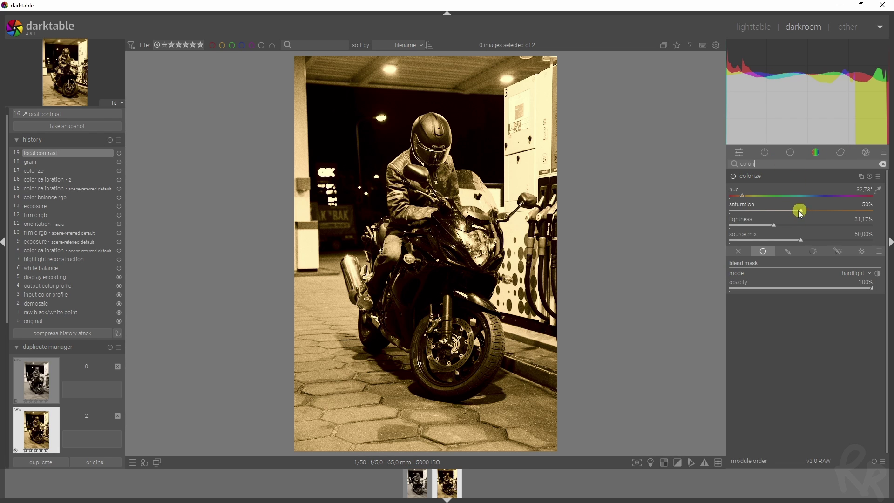
drag(800, 214, 754, 209)
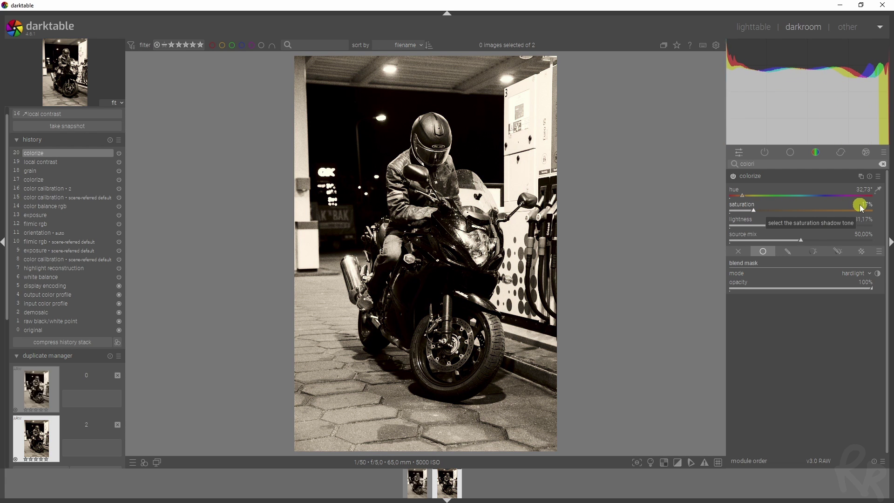
click(795, 181)
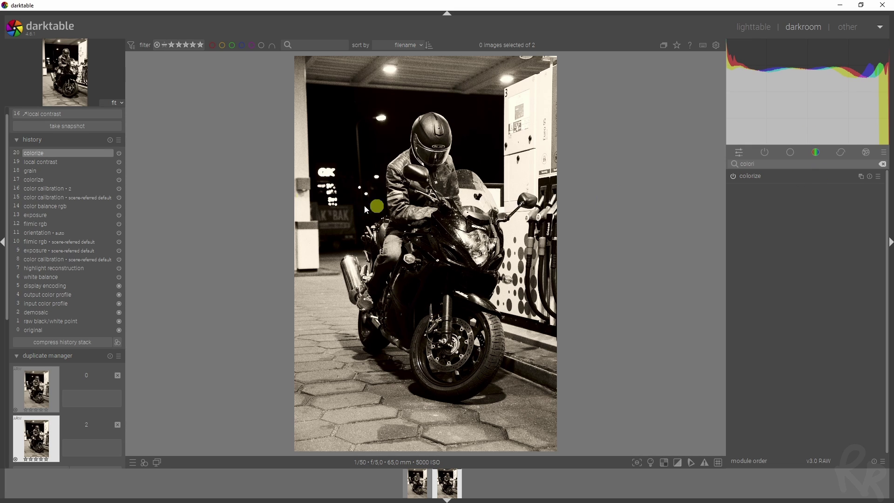
Snapshot the finished colorize edit and split-compare it against the orientation history step
click(58, 126)
click(47, 126)
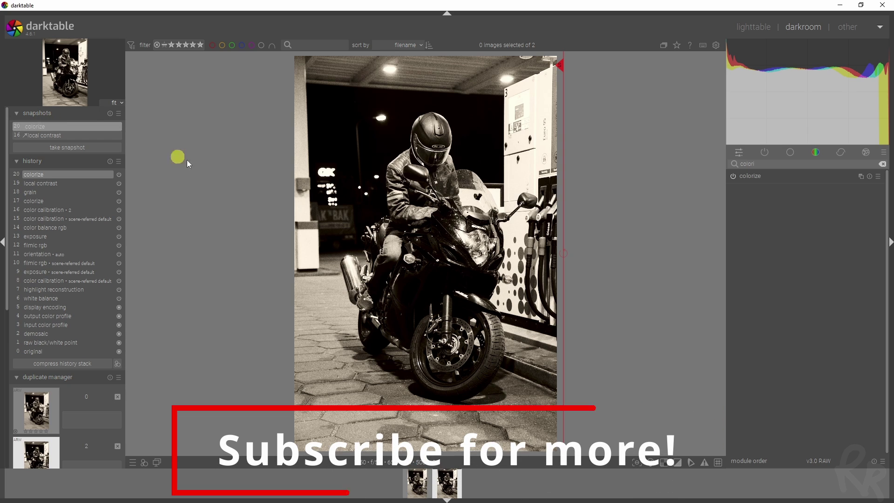
click(40, 254)
drag(564, 195, 588, 208)
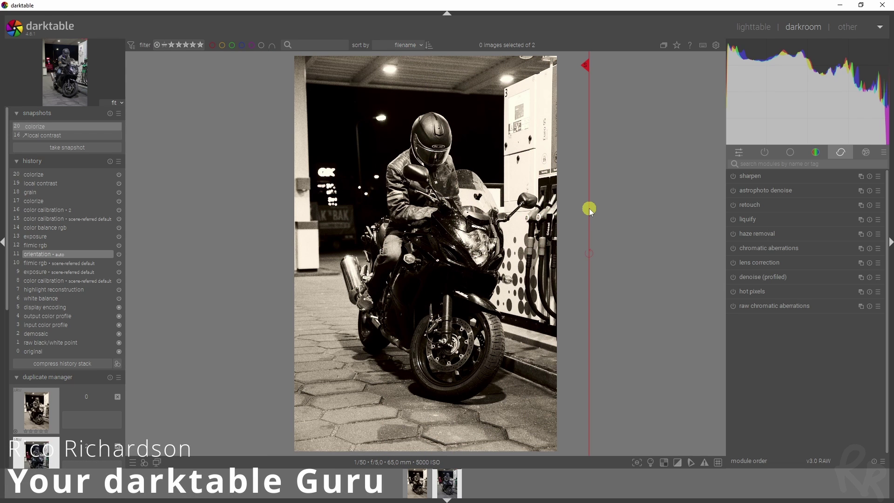